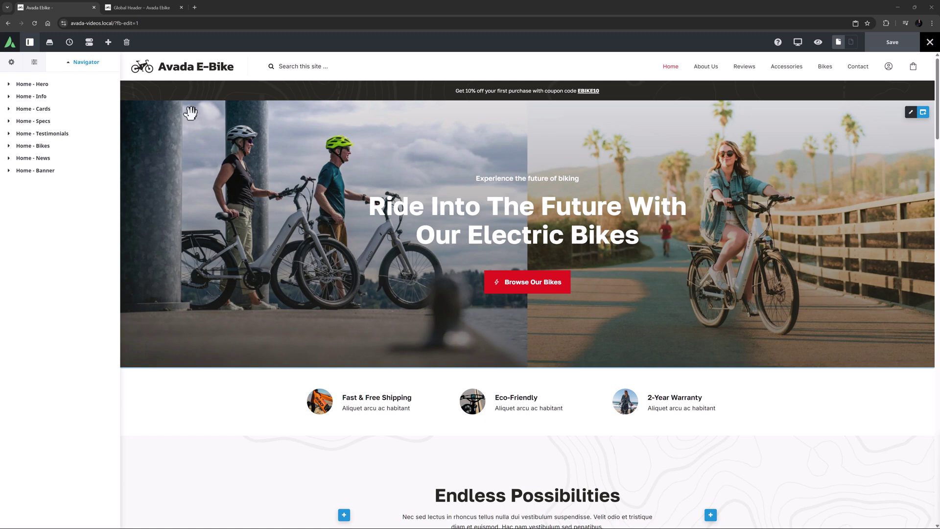
Step: Switch to the Global Header layout and collapse its structure to the top-level rows
{"action": "left_click", "coordinate": [144, 6]}
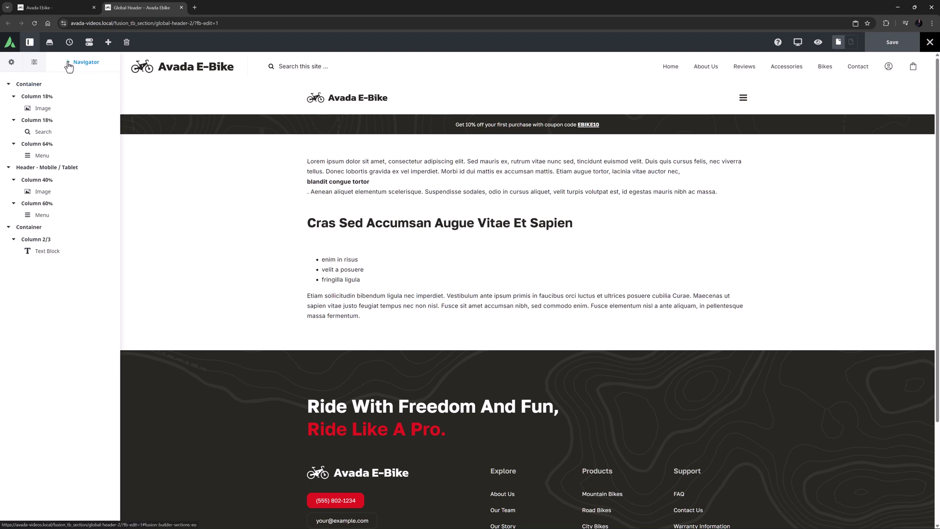
{"action": "left_click", "coordinate": [68, 63]}
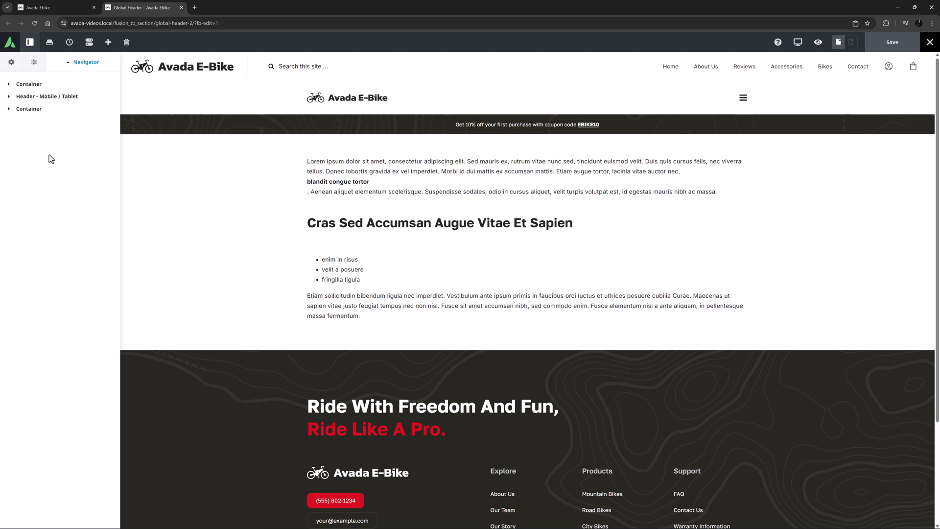
Step: Inspect the first header container's Device Type rendering rule, set to Desktop
{"action": "left_click", "coordinate": [81, 83]}
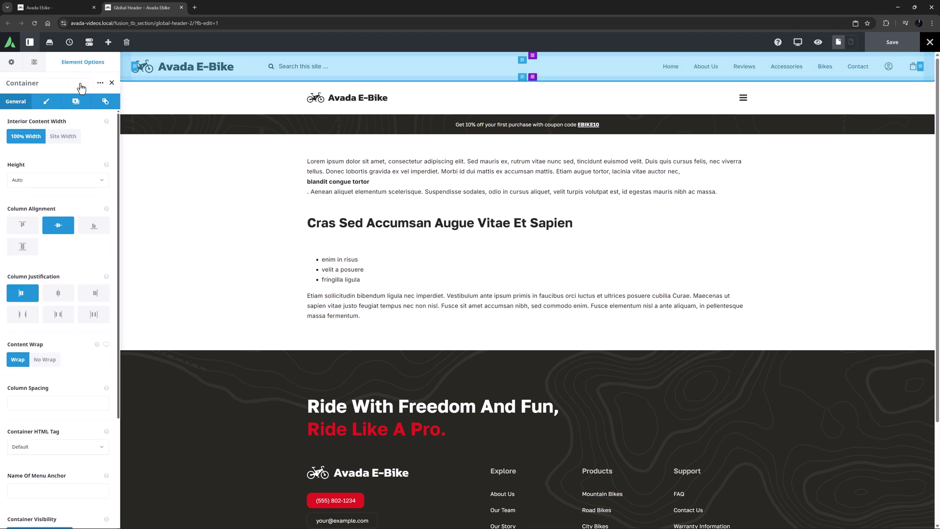
{"action": "left_click", "coordinate": [104, 104]}
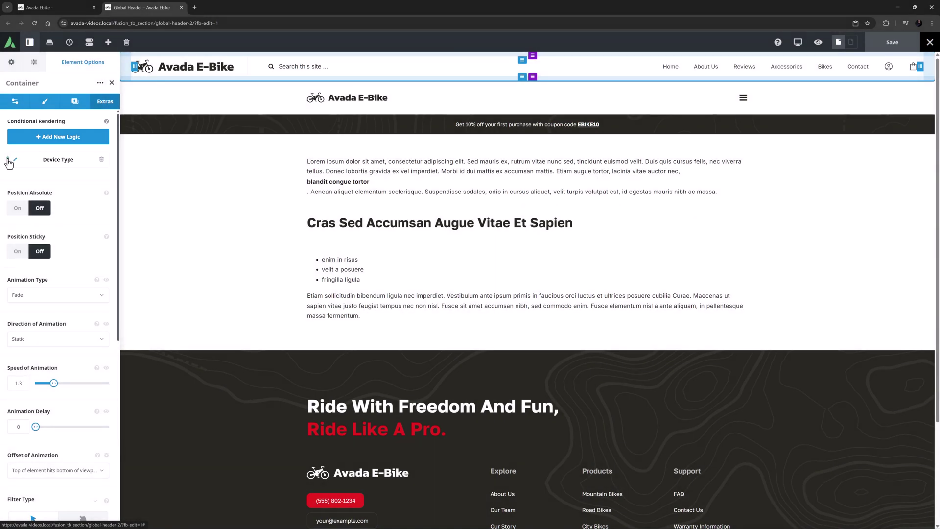
{"action": "left_click", "coordinate": [12, 160]}
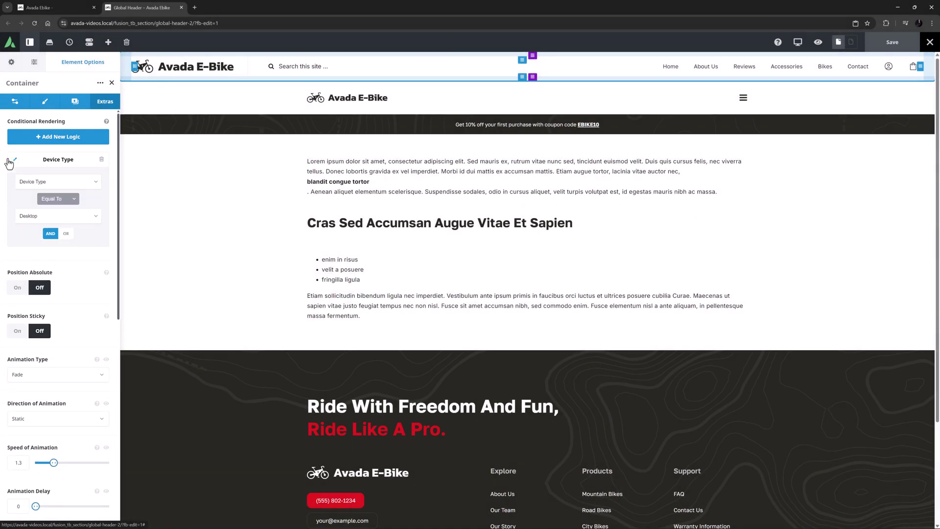
{"action": "left_click", "coordinate": [111, 82]}
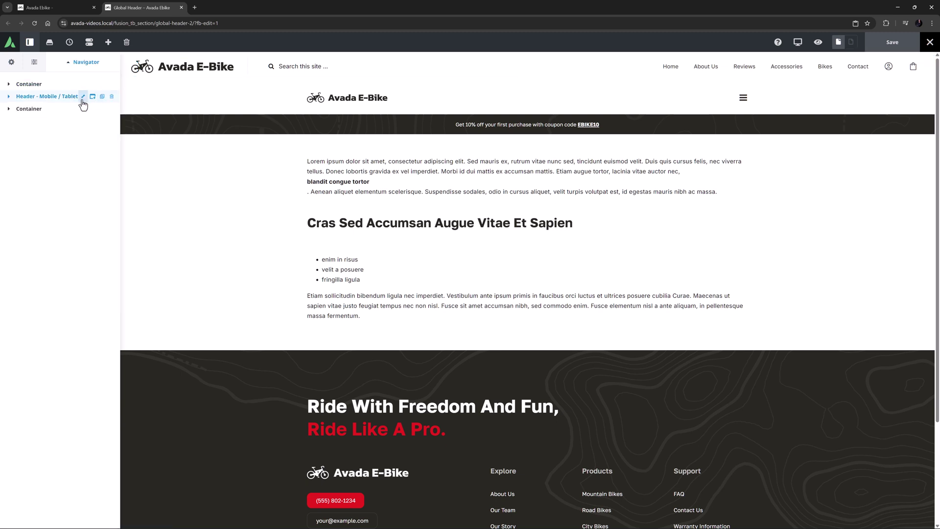
Step: Inspect the Header - Mobile / Tablet container's Device Type rule, set to Mobile & Tablet
{"action": "left_click", "coordinate": [82, 98]}
{"action": "left_click", "coordinate": [104, 101]}
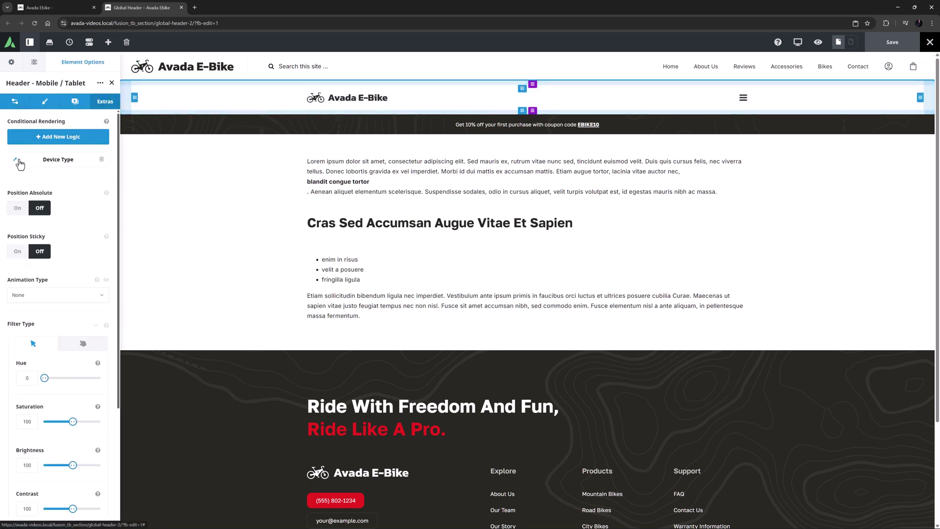
{"action": "left_click", "coordinate": [18, 160]}
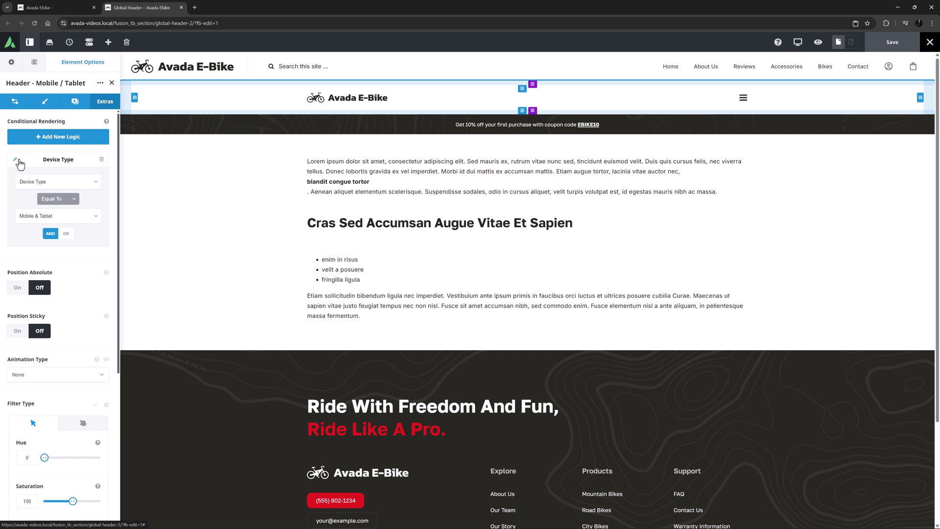
{"action": "left_click", "coordinate": [111, 82]}
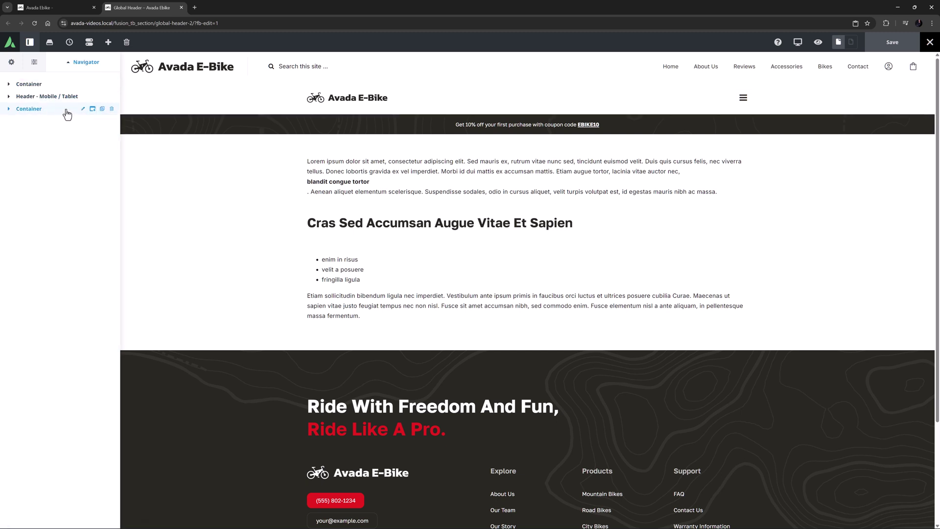
Step: Inspect the coupon bar container's Device Type rule, set to Desktop only
{"action": "left_click", "coordinate": [84, 108]}
{"action": "left_click", "coordinate": [105, 102]}
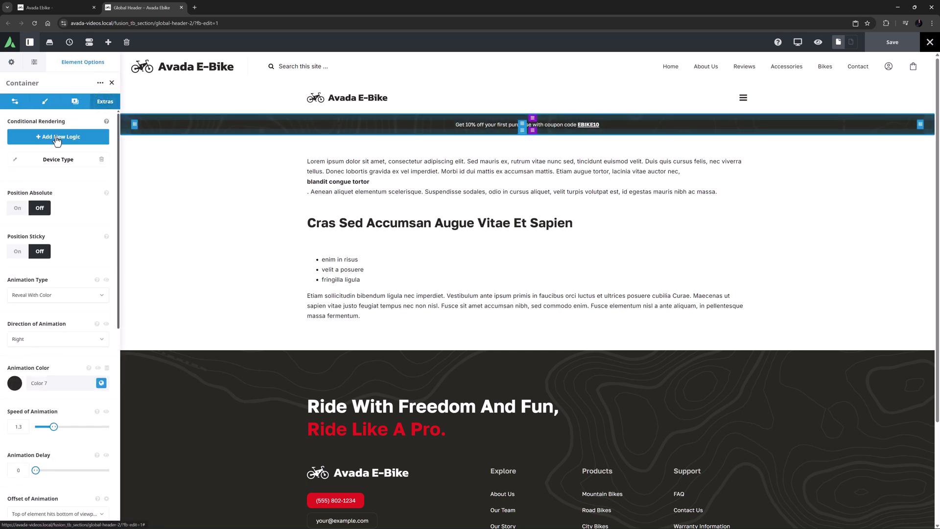
{"action": "left_click", "coordinate": [13, 160]}
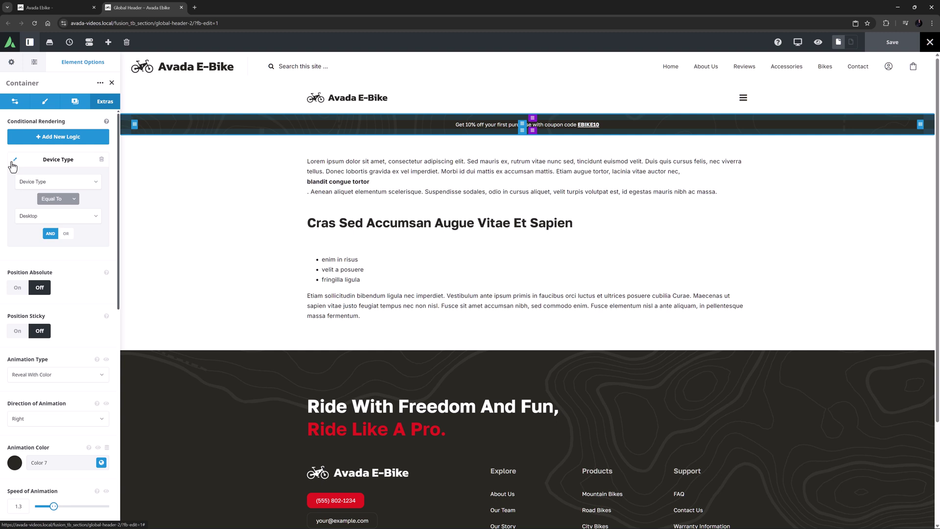
Step: Turn on Enable Preview For Conditional Rendering in Preferences, then preview the header at Tablet width
{"action": "left_click", "coordinate": [90, 42]}
{"action": "scroll", "coordinate": [420, 267], "scroll_direction": "down", "scroll_amount": 4}
{"action": "scroll", "coordinate": [420, 267], "scroll_direction": "down", "scroll_amount": 2}
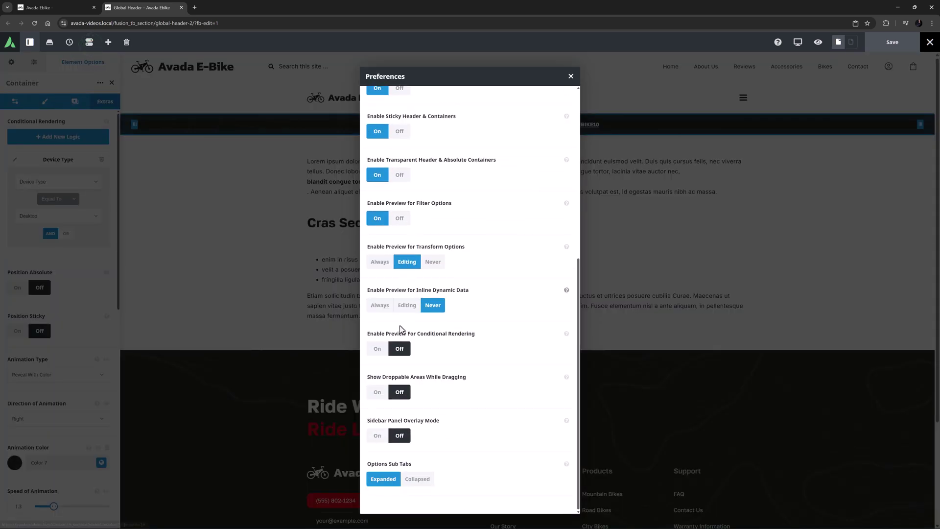
{"action": "left_click", "coordinate": [377, 348]}
{"action": "left_click", "coordinate": [570, 76]}
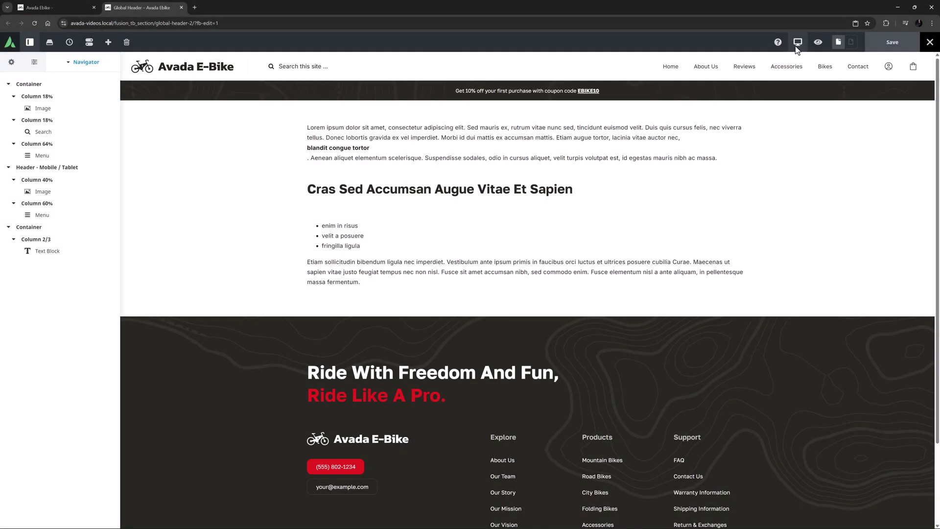
{"action": "left_click", "coordinate": [798, 44]}
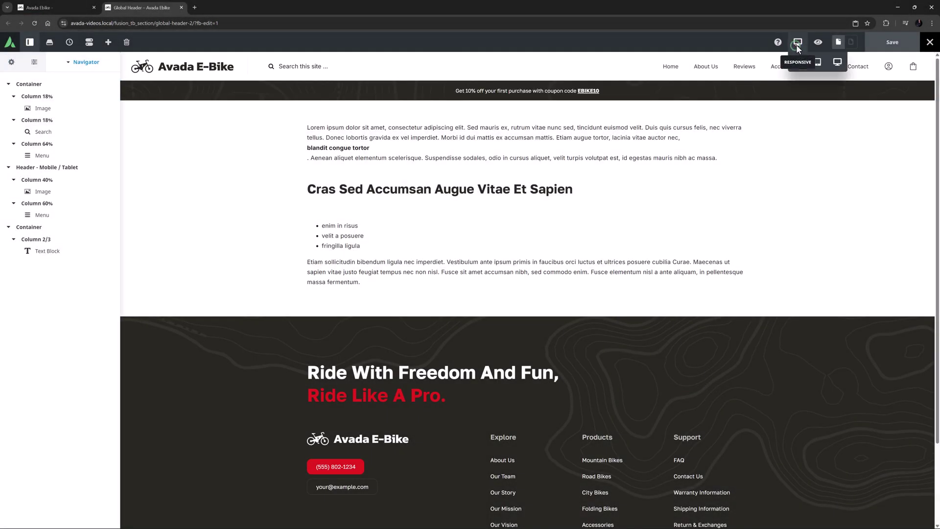
{"action": "left_click", "coordinate": [818, 61]}
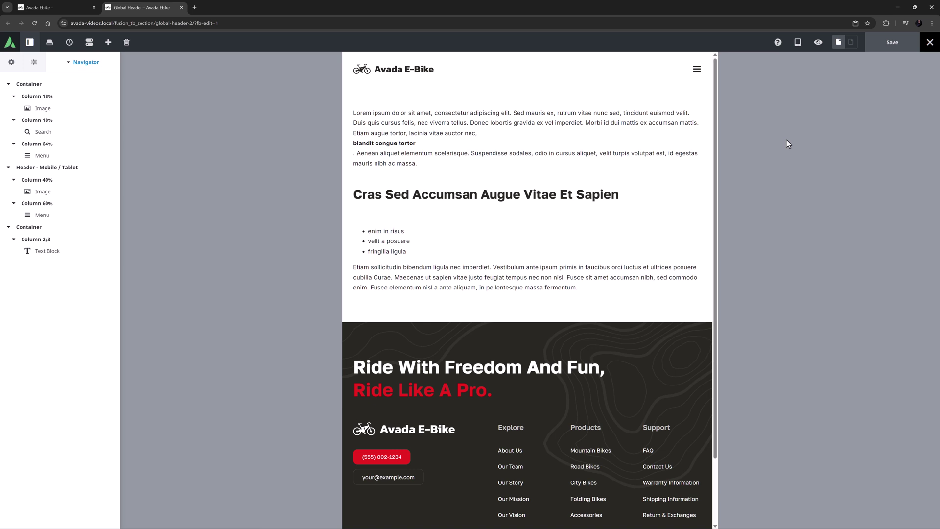
Step: On the home page, insert the Offers – Logged Out library container below Home - Testimonials
{"action": "left_click", "coordinate": [45, 5]}
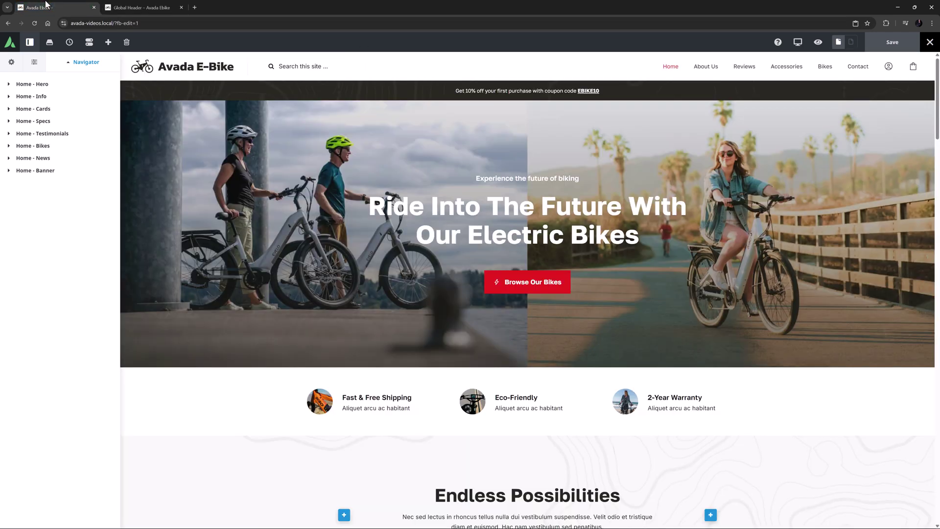
{"action": "left_click", "coordinate": [51, 134]}
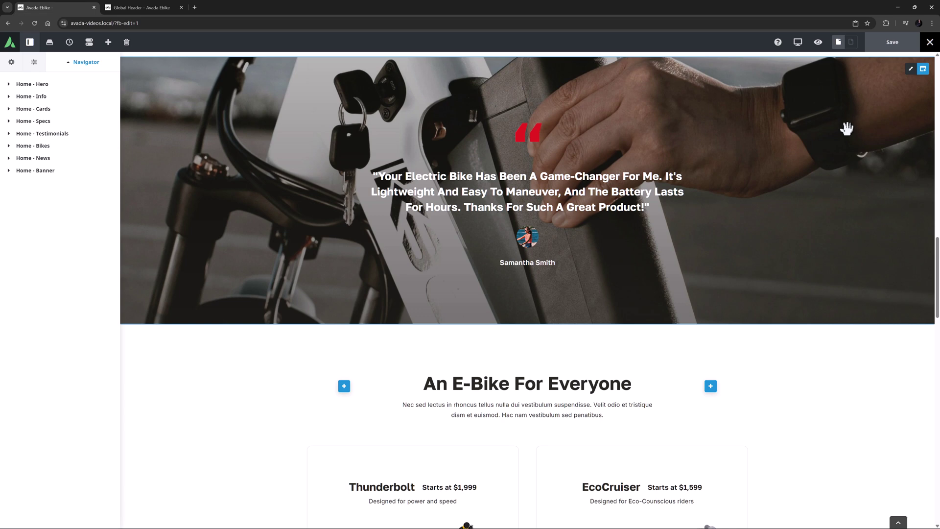
{"action": "left_click", "coordinate": [922, 69]}
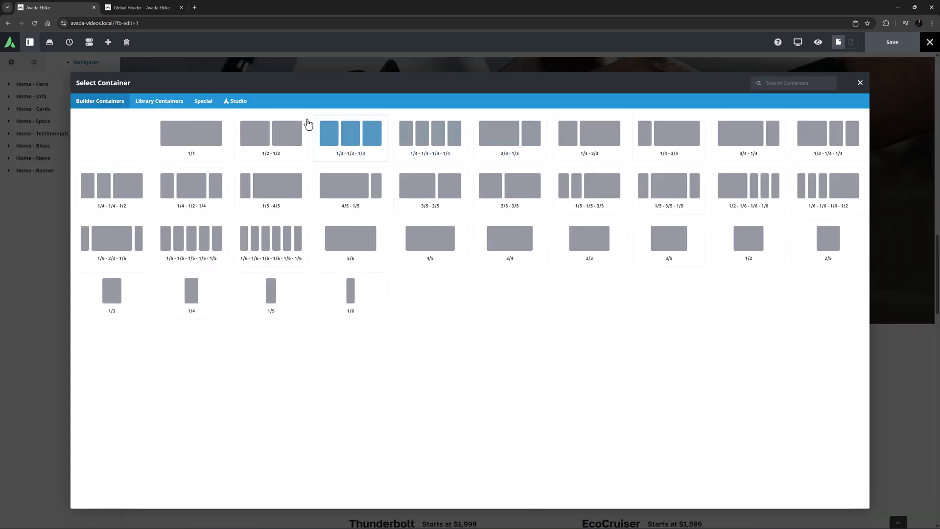
{"action": "left_click", "coordinate": [143, 101]}
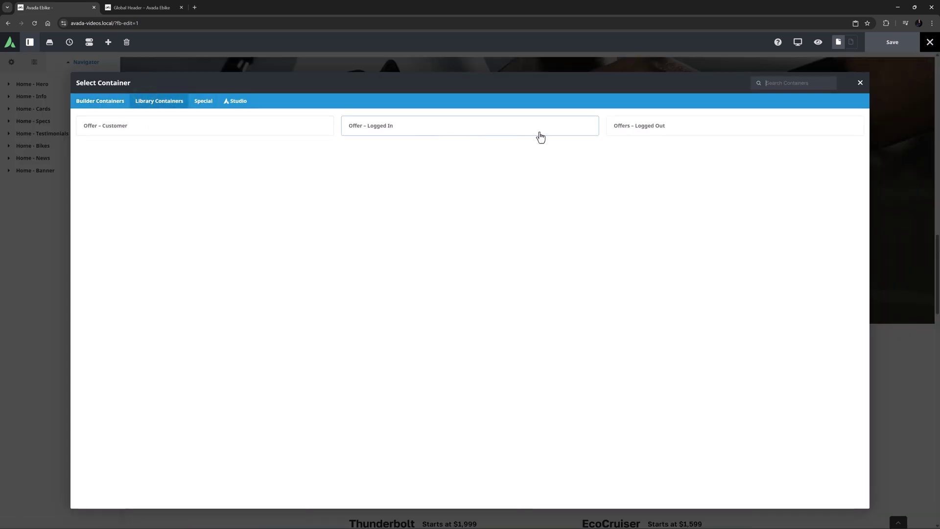
{"action": "left_click", "coordinate": [644, 126]}
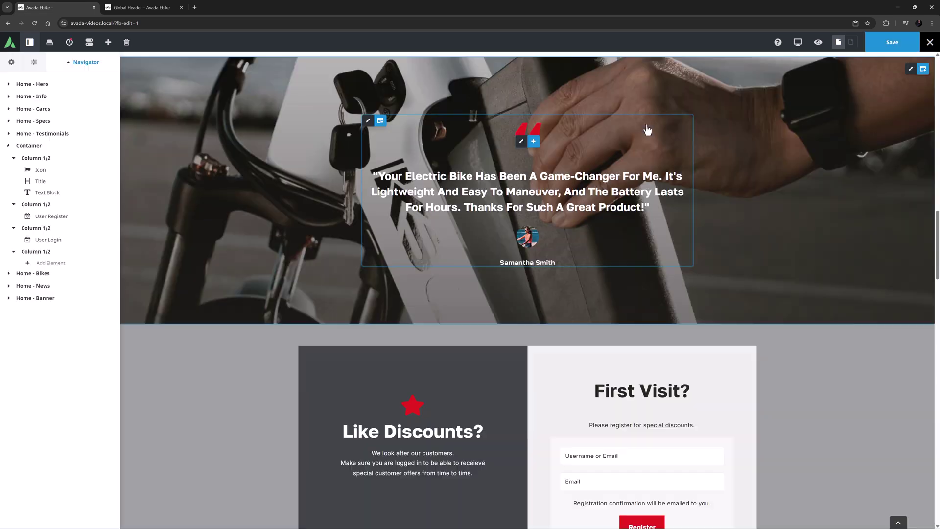
Step: Insert the Offer – Logged In and Offer – Customer library containers beneath it
{"action": "left_click", "coordinate": [921, 336]}
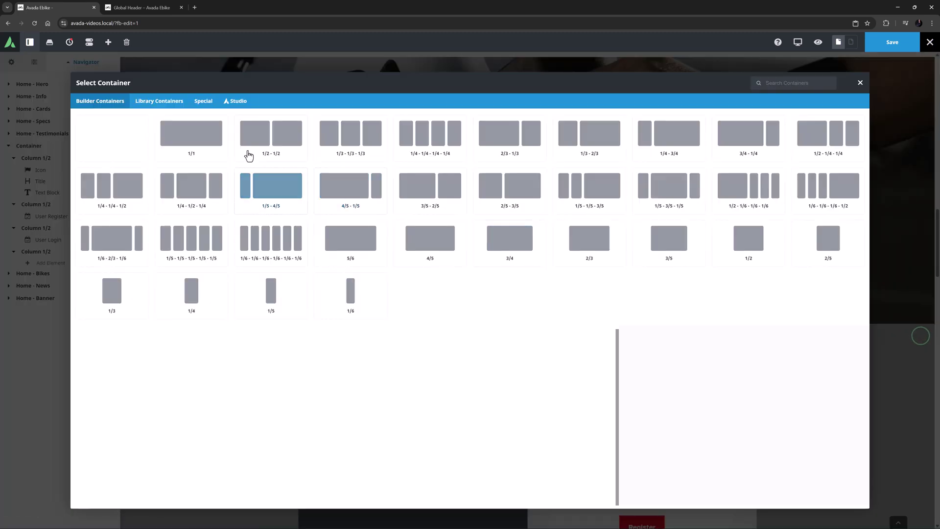
{"action": "left_click", "coordinate": [159, 101]}
{"action": "left_click", "coordinate": [375, 128]}
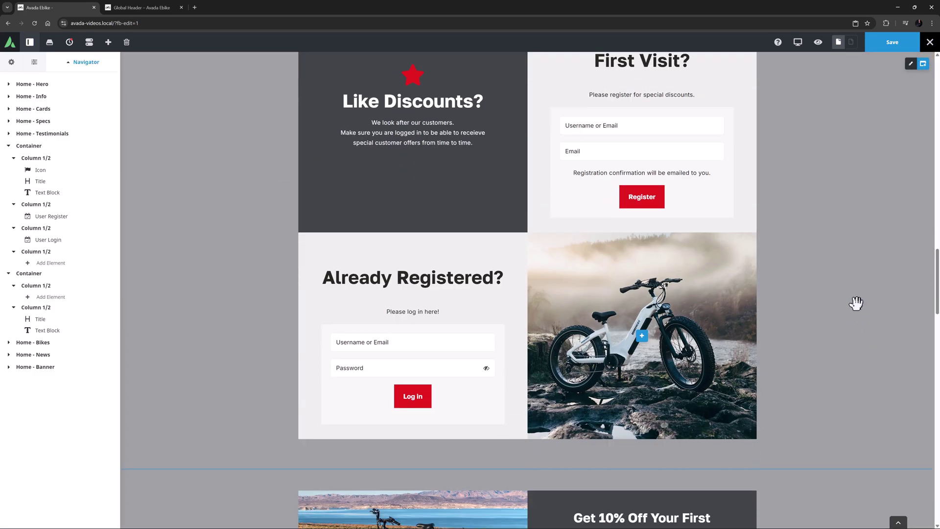
{"action": "scroll", "coordinate": [877, 265], "scroll_direction": "down", "scroll_amount": 5}
{"action": "left_click", "coordinate": [923, 228]}
{"action": "left_click", "coordinate": [142, 100]}
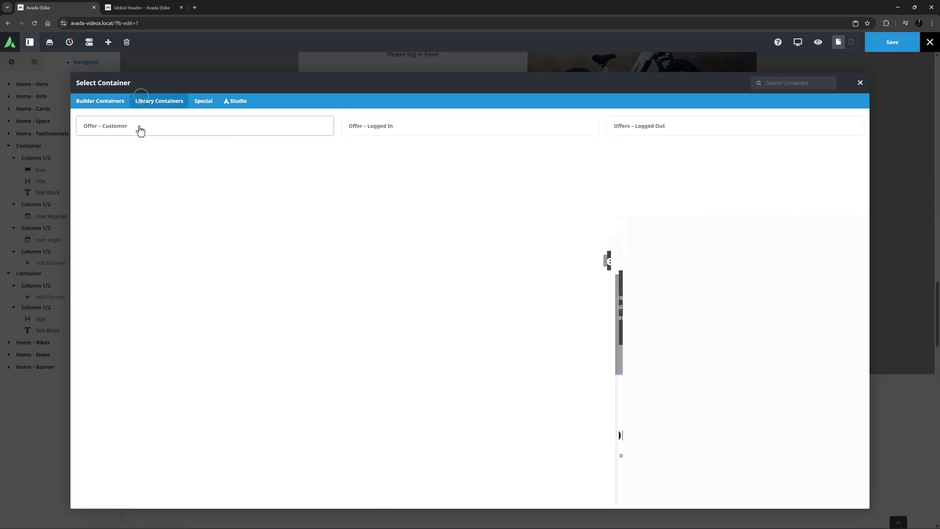
{"action": "left_click", "coordinate": [139, 128]}
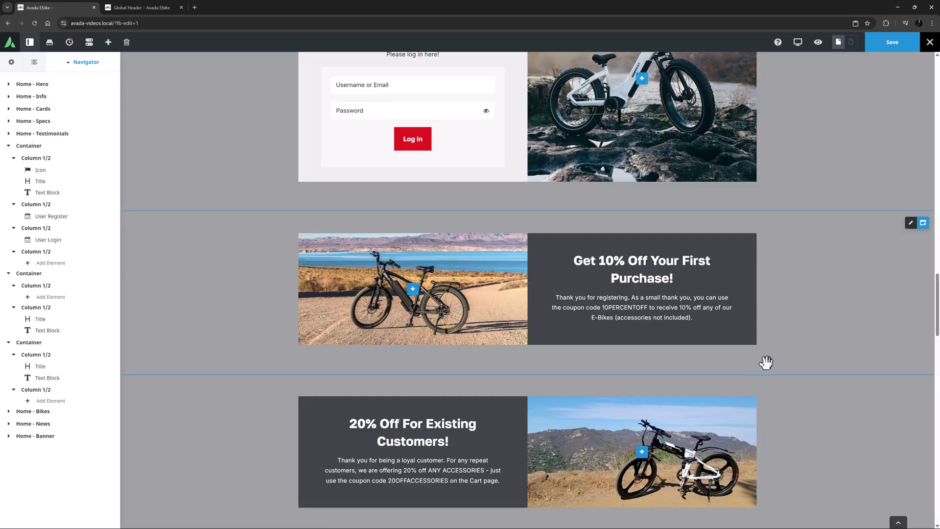
Step: Give the Like Discounts? container a rendering rule: User State Equal To Logged Out
{"action": "scroll", "coordinate": [767, 363], "scroll_direction": "up", "scroll_amount": 7}
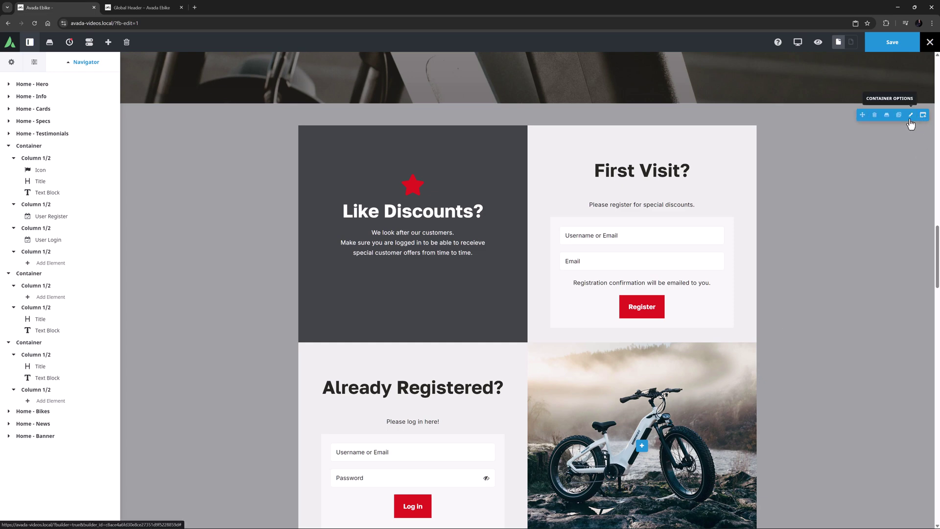
{"action": "left_click", "coordinate": [911, 118]}
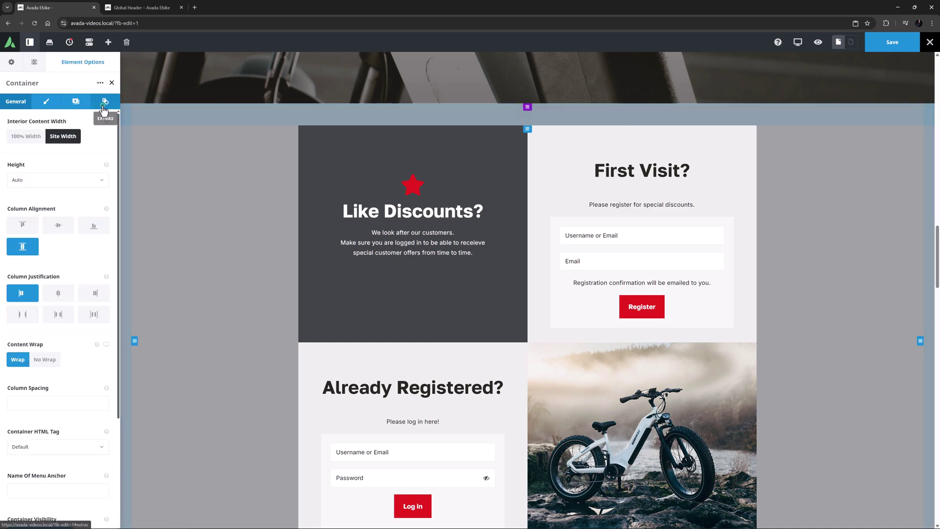
{"action": "left_click", "coordinate": [104, 102]}
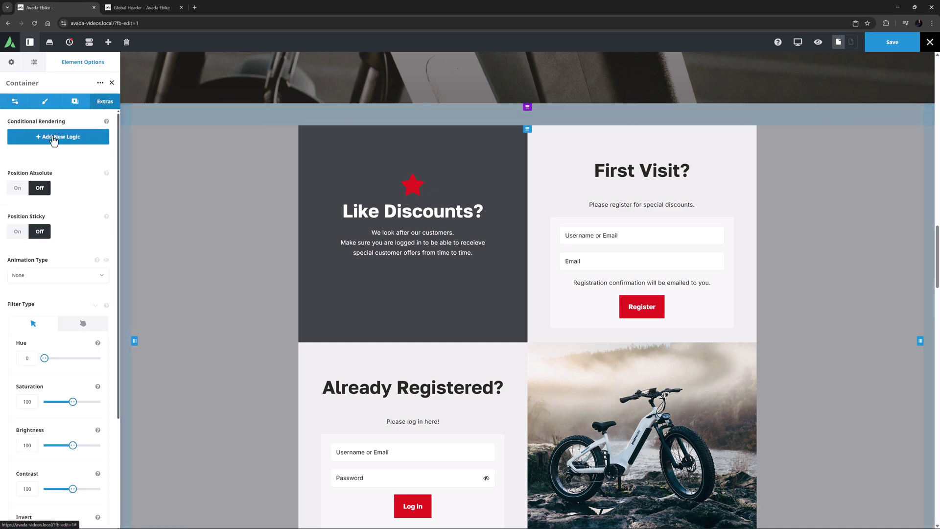
{"action": "left_click", "coordinate": [54, 139]}
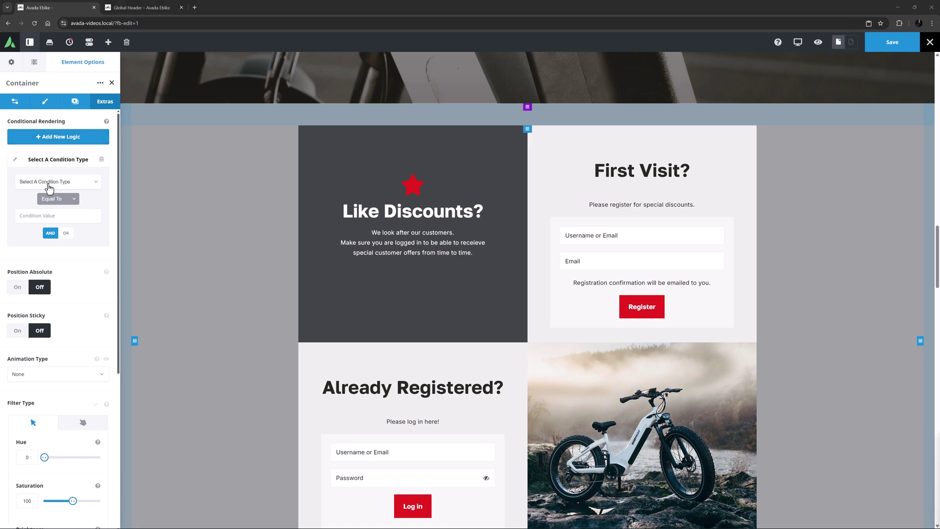
{"action": "left_click", "coordinate": [94, 183]}
{"action": "left_click_drag", "start_coordinate": [100, 206], "coordinate": [101, 275]}
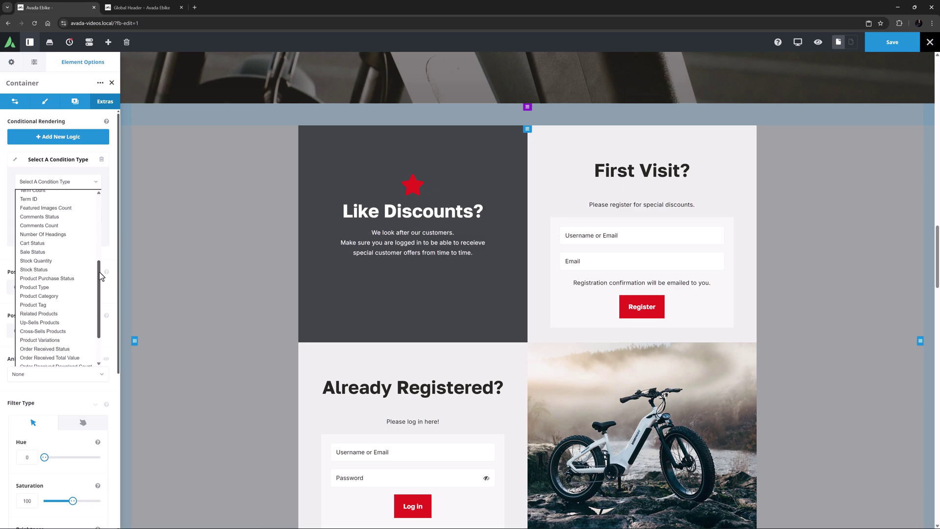
{"action": "left_click_drag", "start_coordinate": [100, 276], "coordinate": [99, 200]}
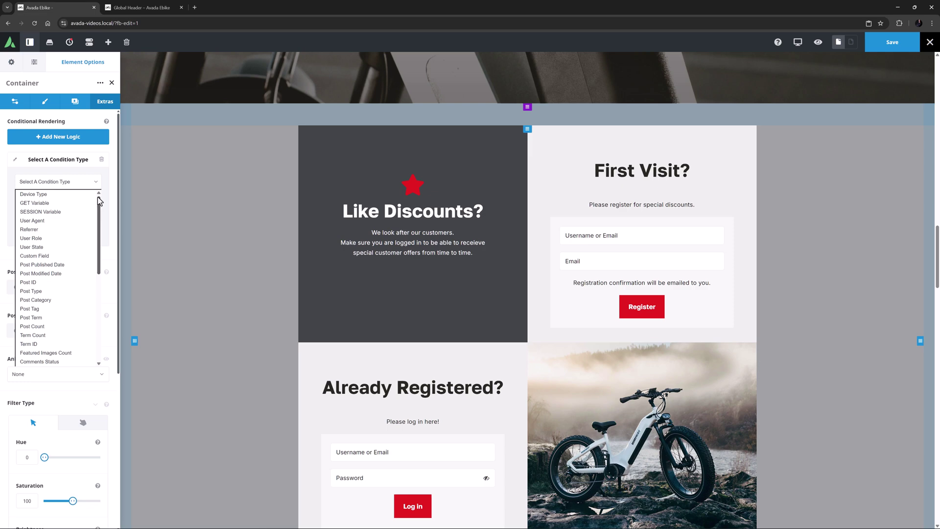
{"action": "left_click", "coordinate": [36, 247]}
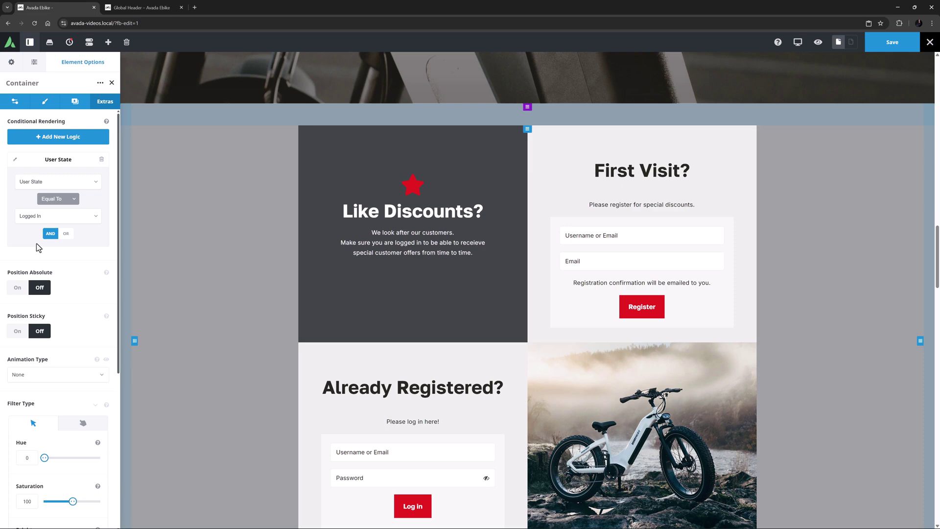
{"action": "left_click", "coordinate": [74, 199]}
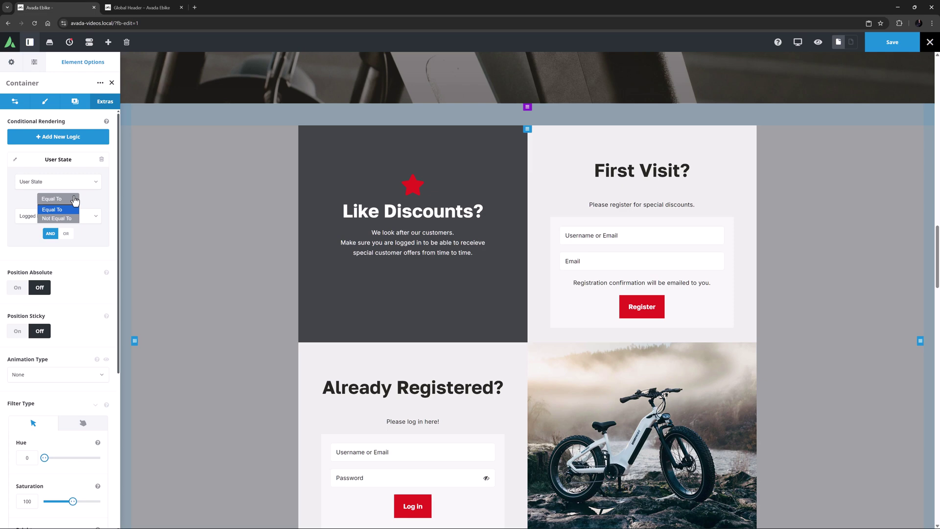
{"action": "left_click", "coordinate": [74, 199]}
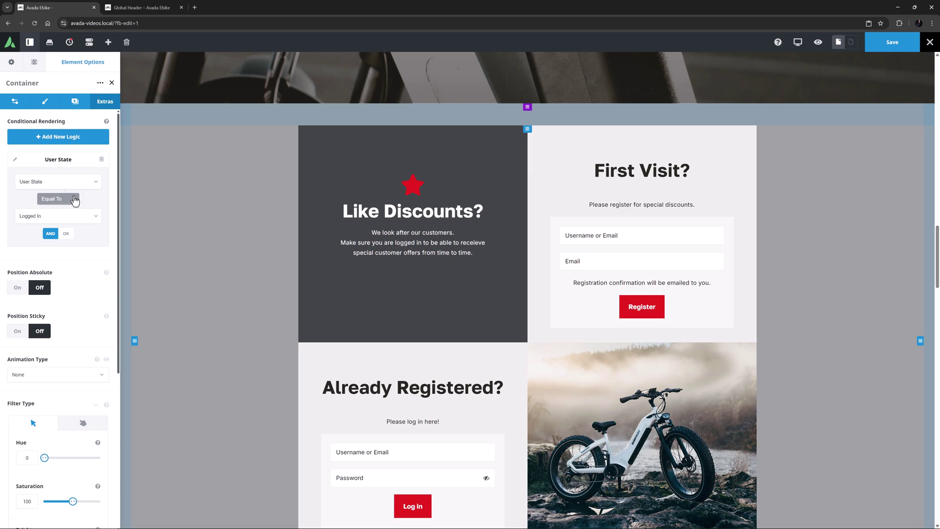
{"action": "left_click", "coordinate": [58, 216]}
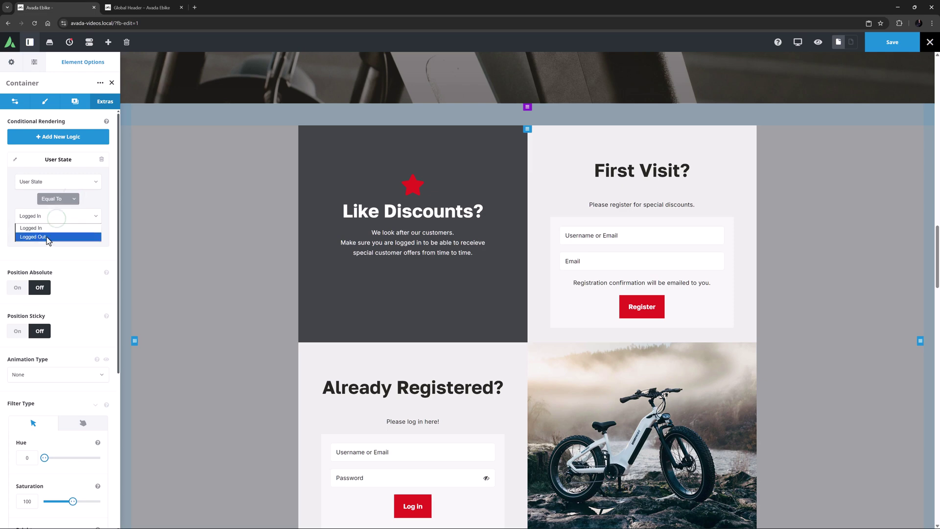
{"action": "left_click", "coordinate": [49, 236]}
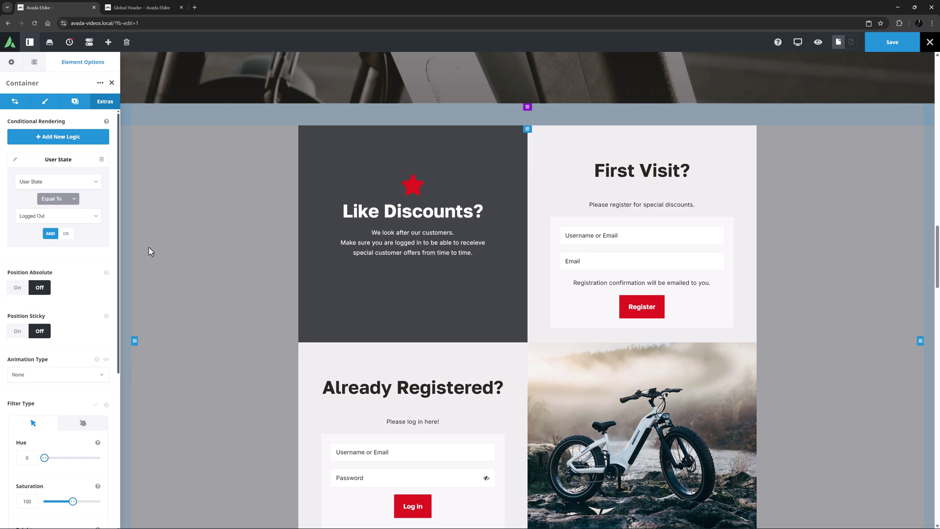
Step: Add a User State Equal To Logged In rendering rule to the Get 10% Off container
{"action": "scroll", "coordinate": [835, 306], "scroll_direction": "down", "scroll_amount": 3}
{"action": "scroll", "coordinate": [835, 306], "scroll_direction": "down", "scroll_amount": 5}
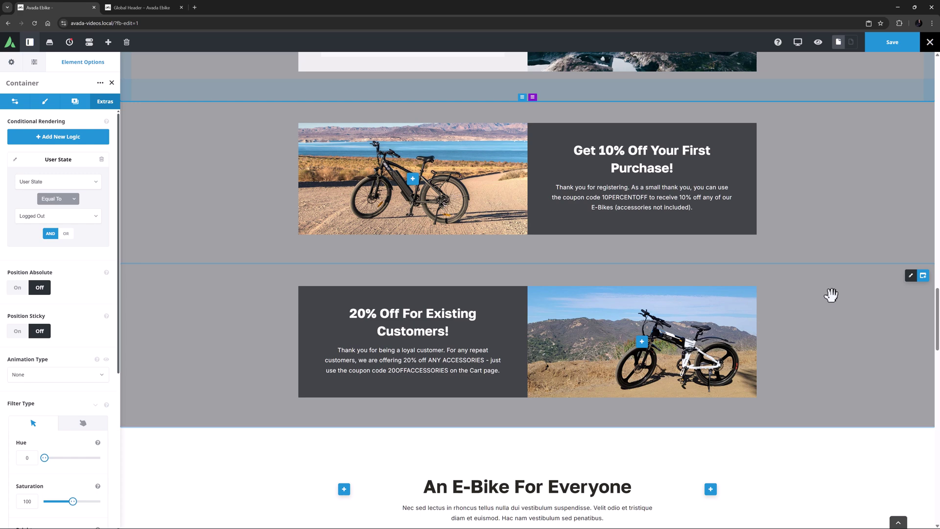
{"action": "left_click", "coordinate": [912, 114]}
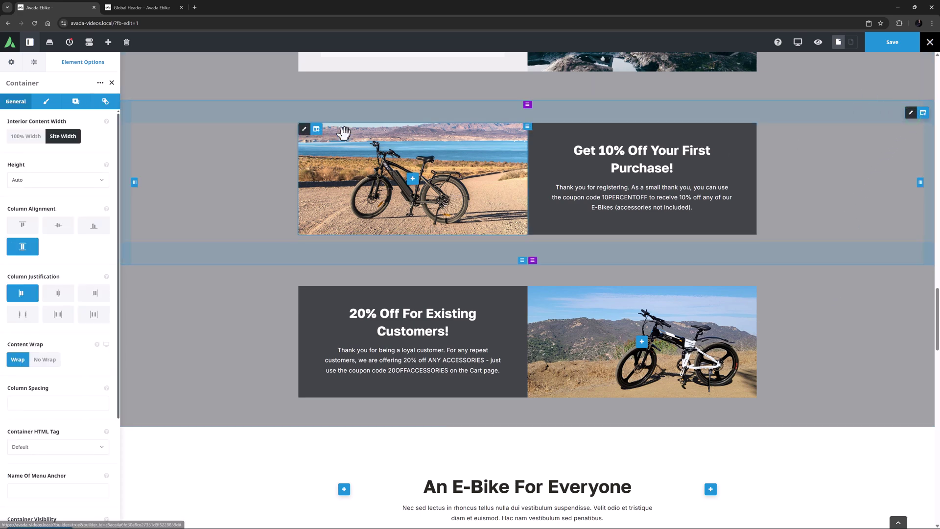
{"action": "left_click", "coordinate": [104, 105]}
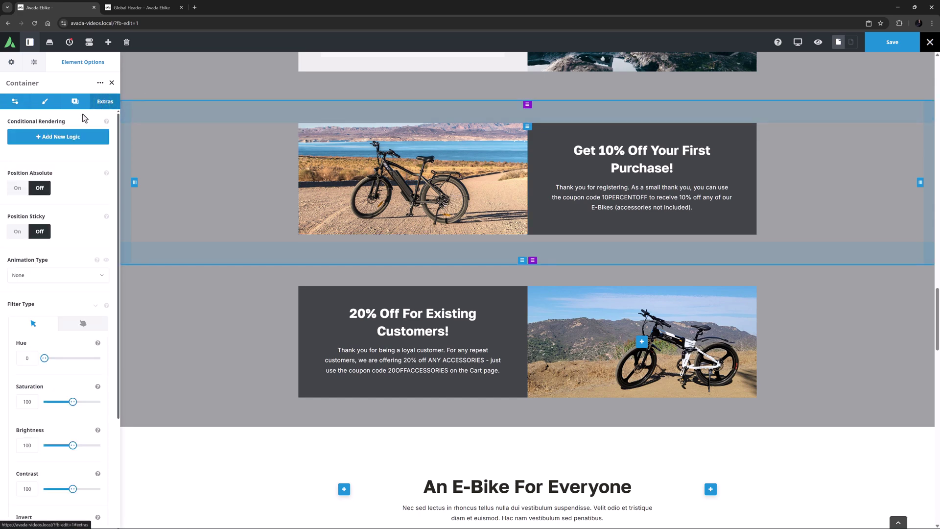
{"action": "left_click", "coordinate": [47, 139]}
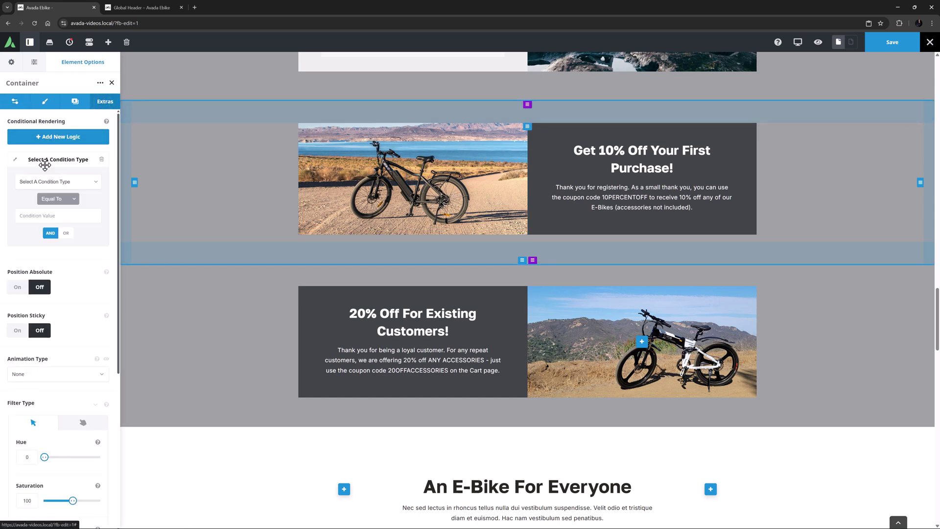
{"action": "left_click", "coordinate": [45, 183]}
{"action": "left_click", "coordinate": [37, 246]}
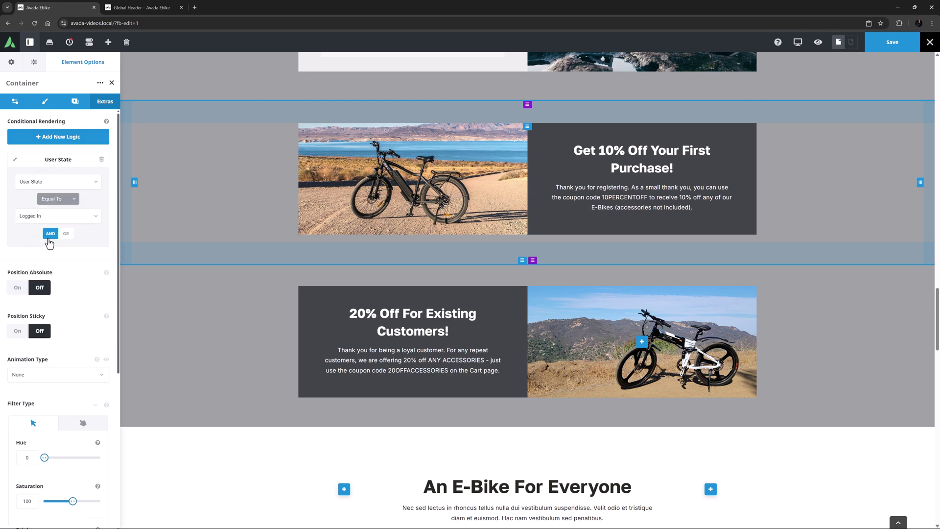
Step: Add a second rule to it: User Role Not Equal To Customer
{"action": "left_click", "coordinate": [62, 141]}
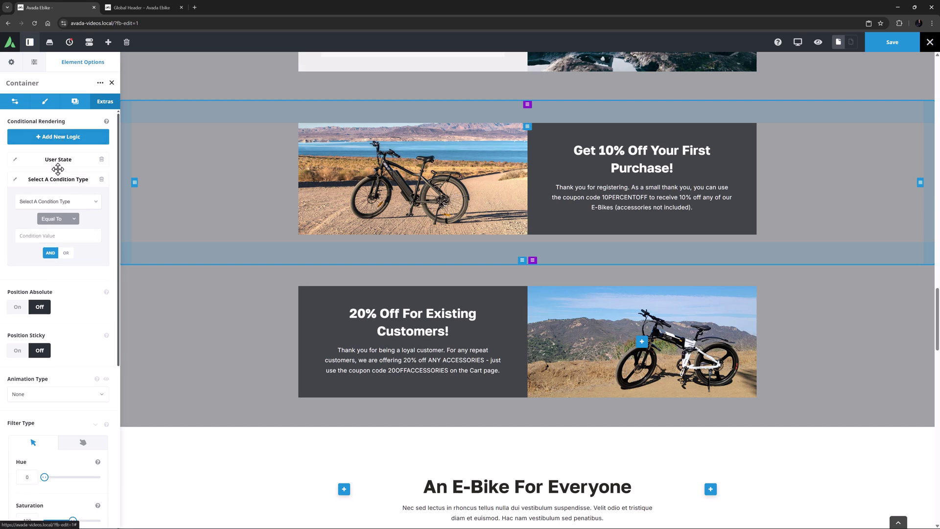
{"action": "left_click", "coordinate": [60, 201]}
{"action": "left_click", "coordinate": [58, 258]}
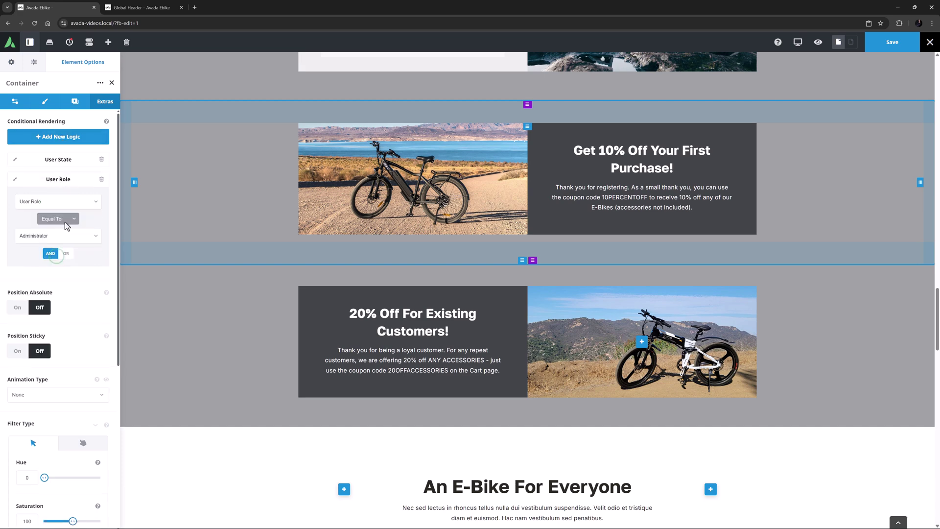
{"action": "left_click", "coordinate": [58, 219]}
{"action": "left_click", "coordinate": [60, 238]}
{"action": "left_click", "coordinate": [63, 236]}
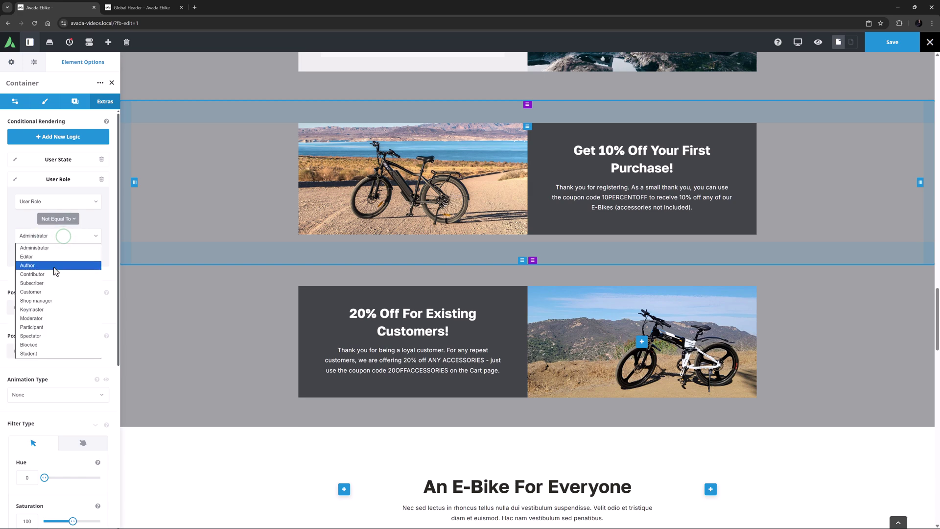
{"action": "left_click", "coordinate": [47, 292]}
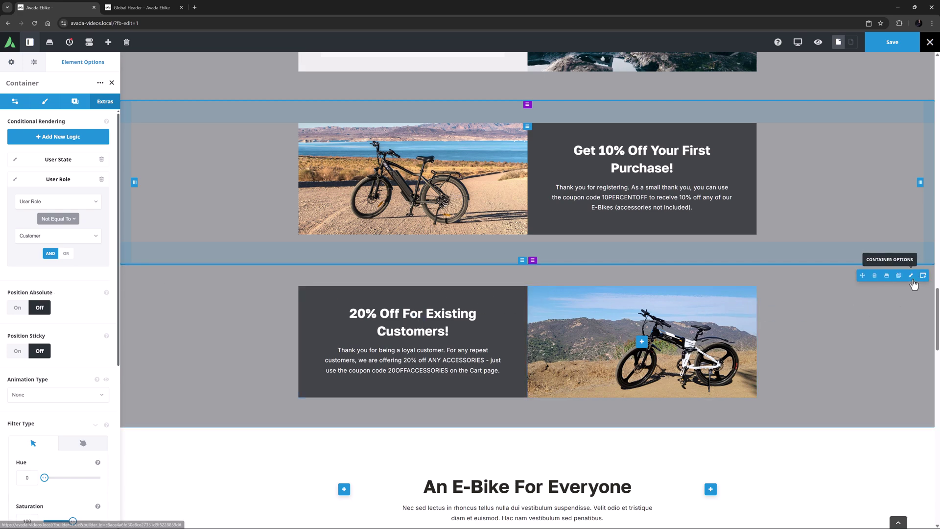
Step: Add a User Role Equal To Customer rendering rule to the 20% Off For Existing Customers container
{"action": "left_click", "coordinate": [911, 276]}
{"action": "left_click", "coordinate": [103, 104]}
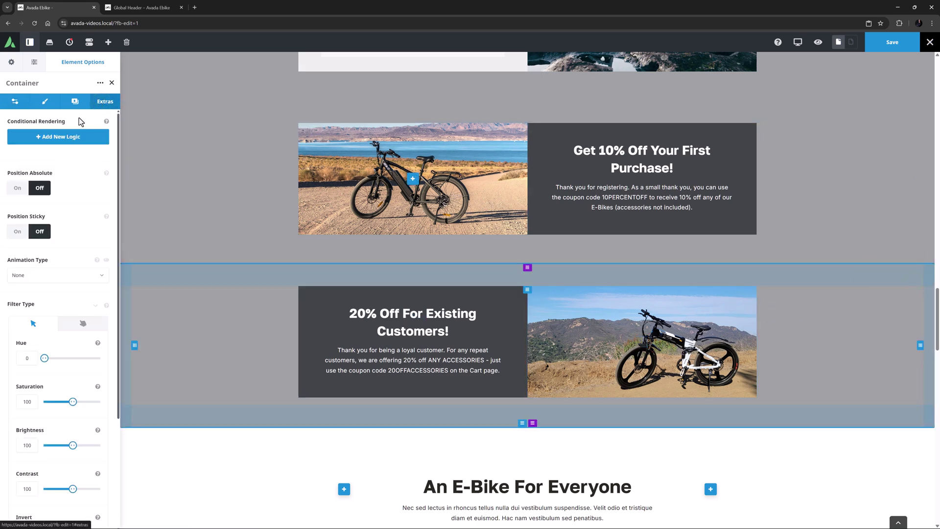
{"action": "left_click", "coordinate": [54, 141]}
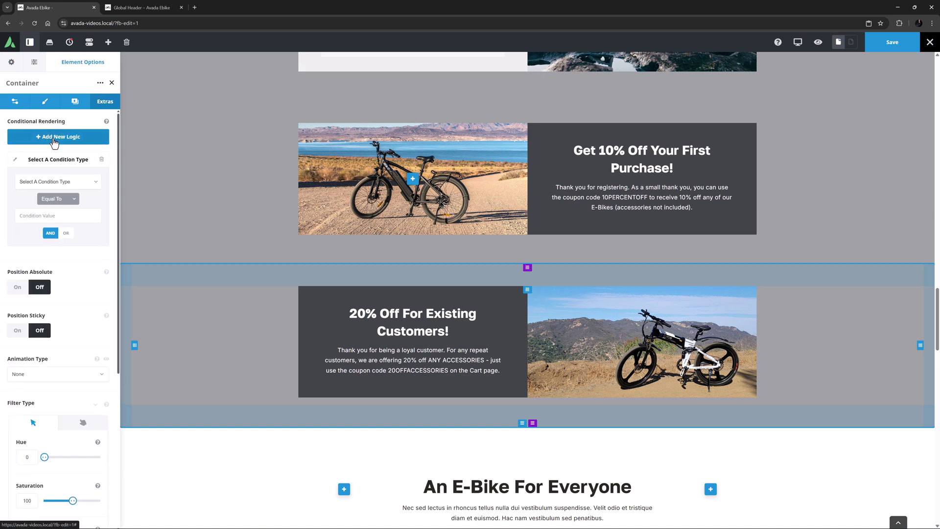
{"action": "left_click", "coordinate": [40, 188]}
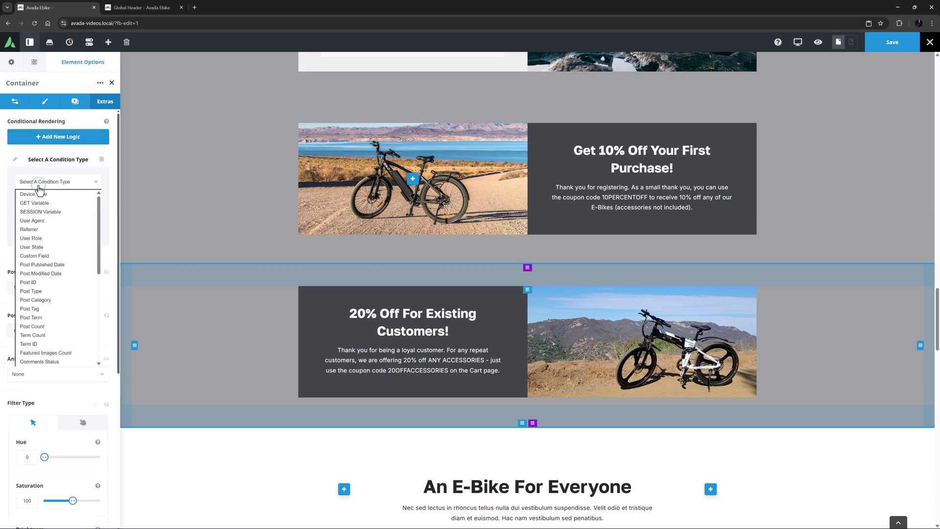
{"action": "left_click", "coordinate": [27, 239]}
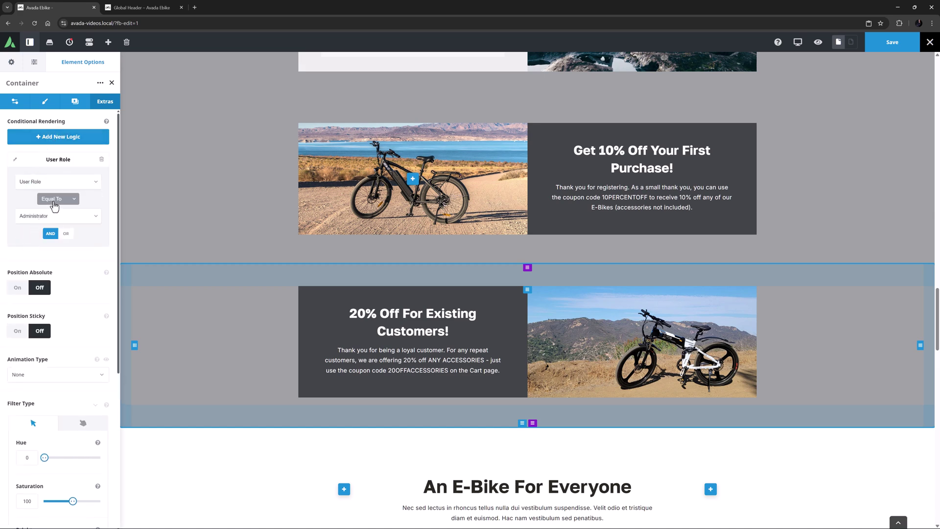
{"action": "left_click", "coordinate": [51, 216]}
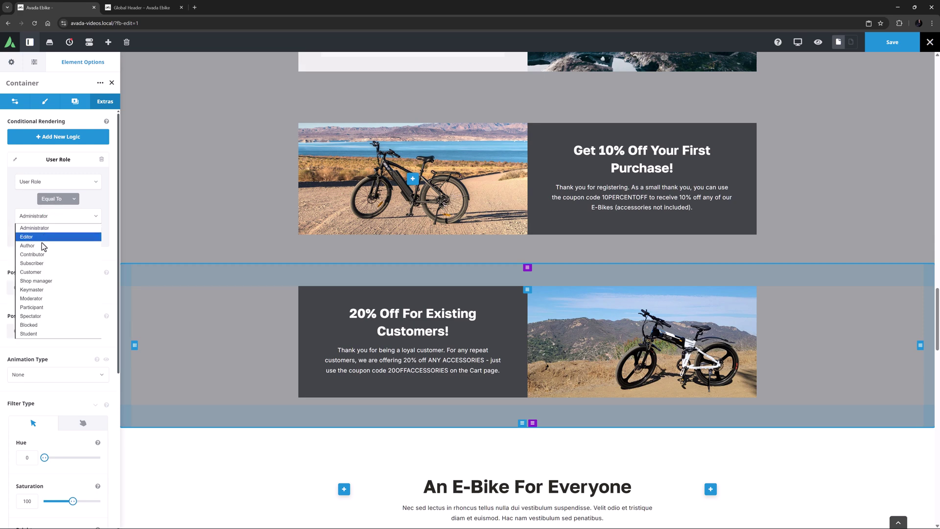
{"action": "left_click", "coordinate": [36, 272]}
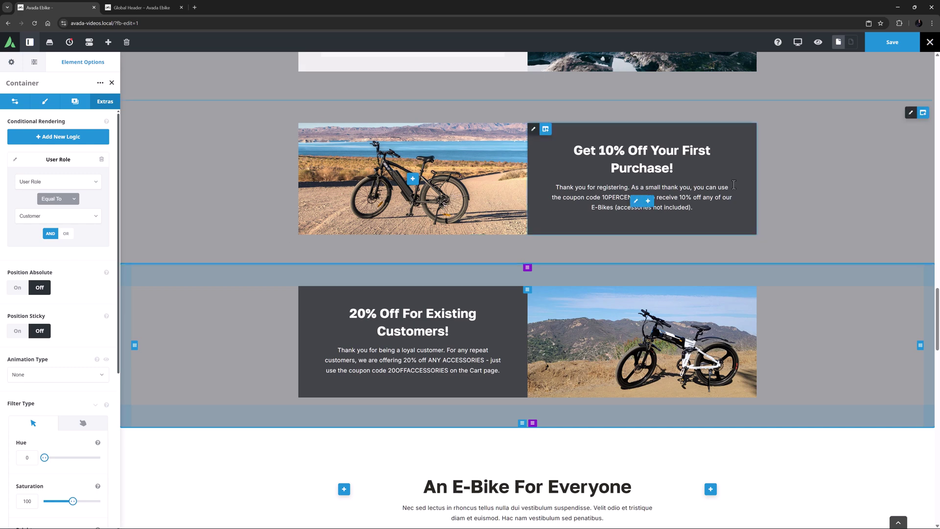
Step: Save the home page and scroll the live page down to the discount sections
{"action": "left_click", "coordinate": [891, 48]}
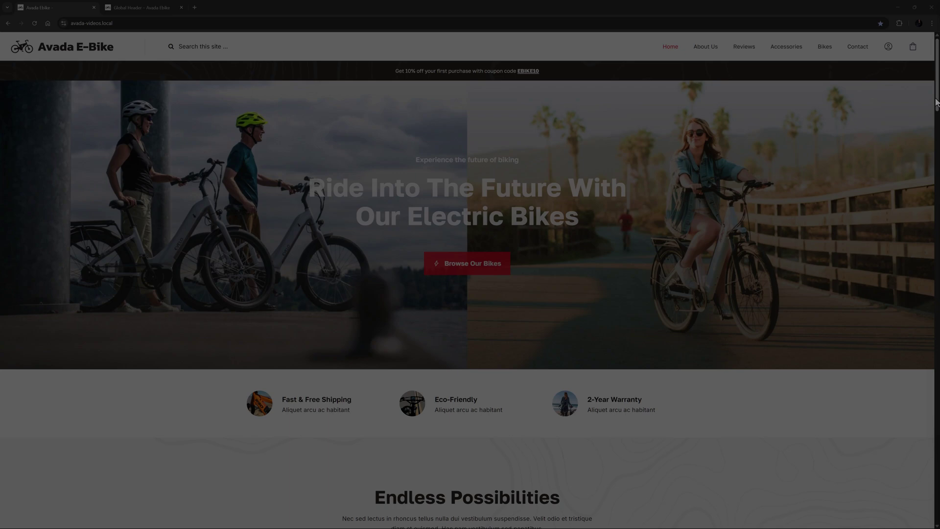
{"action": "scroll", "coordinate": [929, 155], "scroll_direction": "down", "scroll_amount": 7}
{"action": "scroll", "coordinate": [929, 155], "scroll_direction": "down", "scroll_amount": 19}
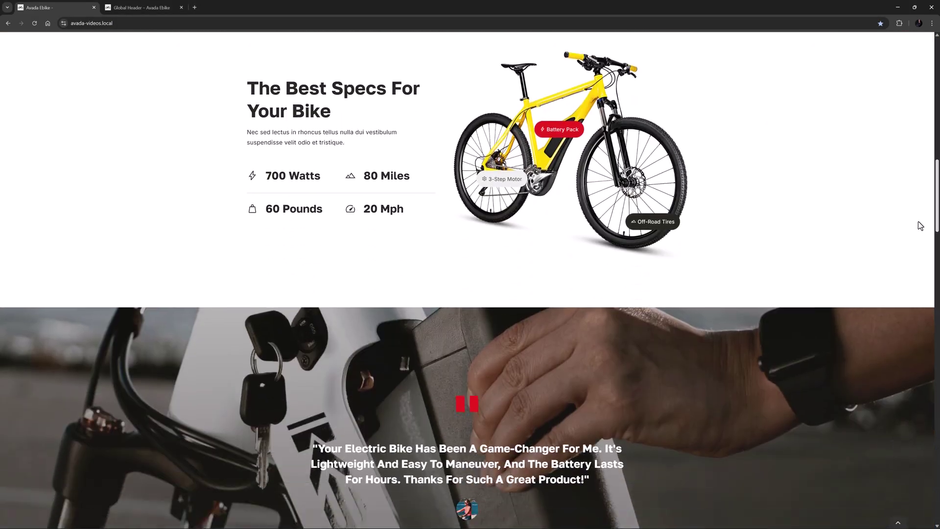
{"action": "scroll", "coordinate": [918, 285], "scroll_direction": "down", "scroll_amount": 5}
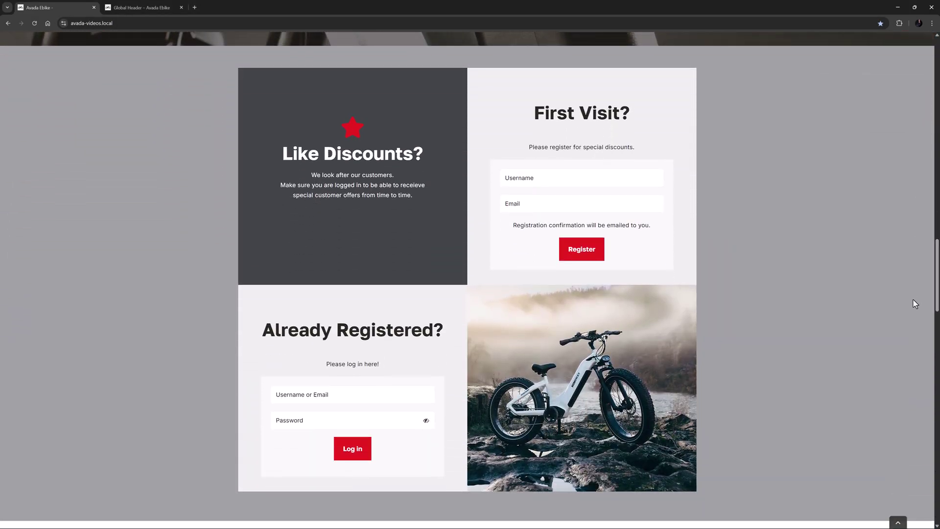
{"action": "scroll", "coordinate": [937, 301], "scroll_direction": "down", "scroll_amount": 4}
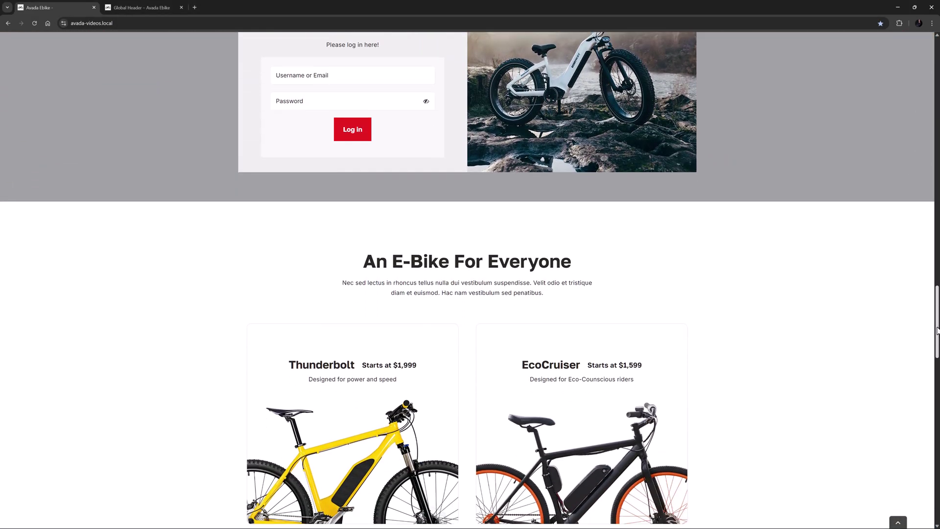